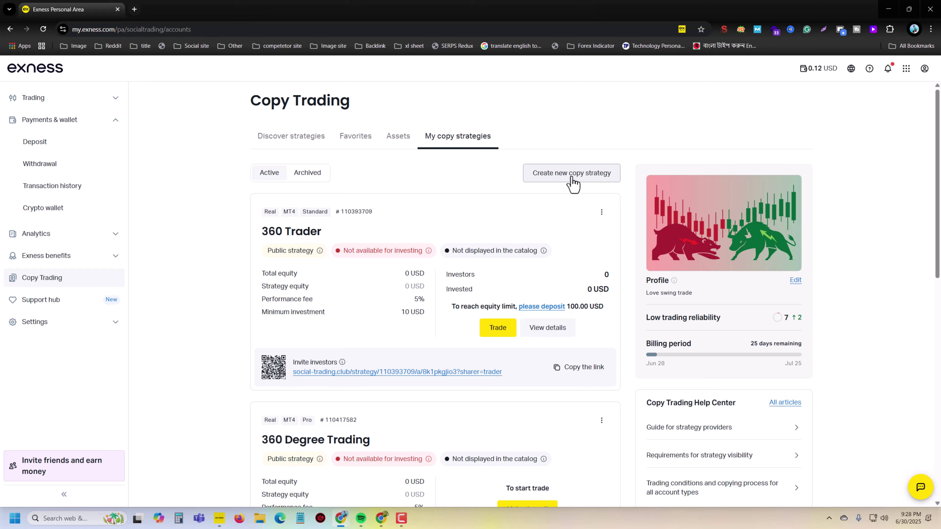
Start a new copy strategy with public visibility and the Pro account type.
click(570, 182)
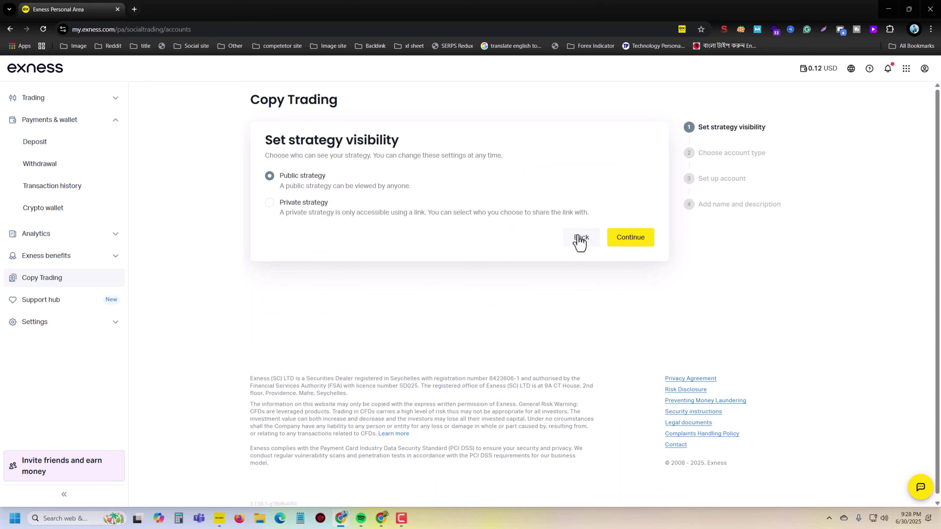
click(645, 243)
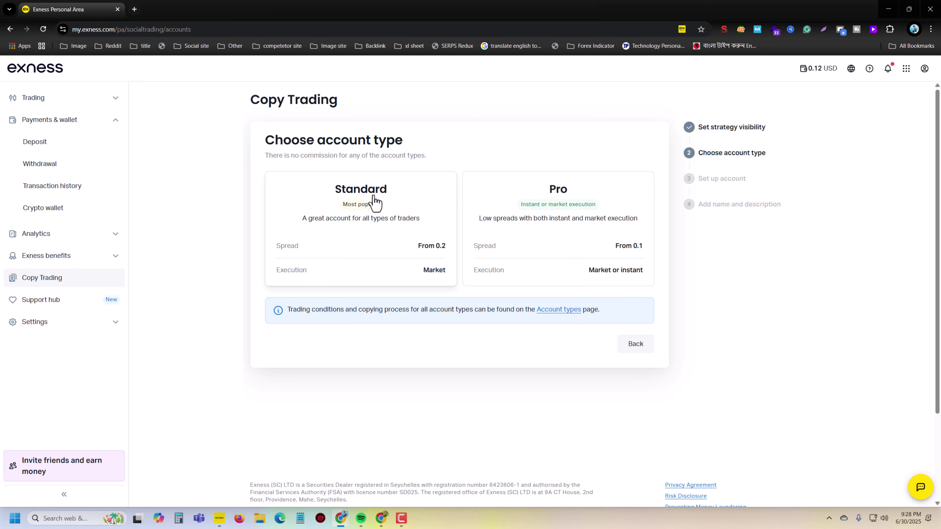
click(602, 226)
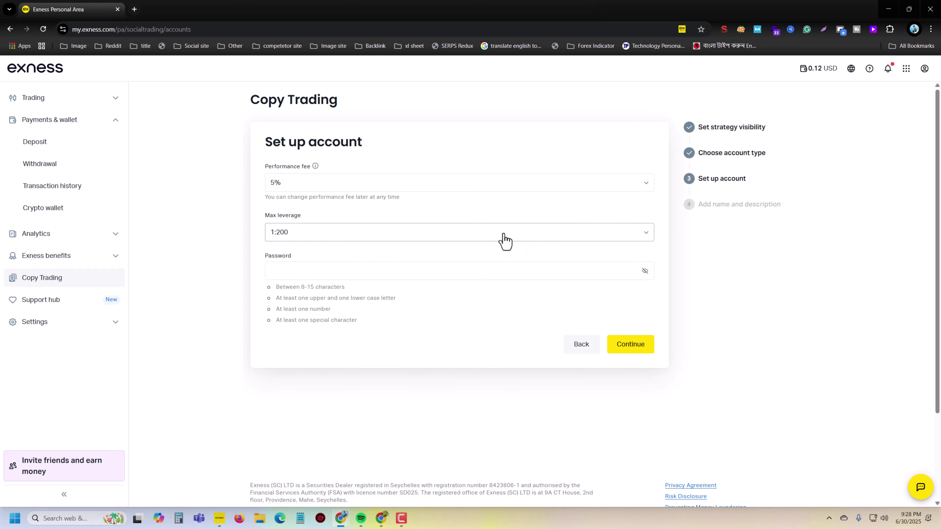
Set up the account with a 5% performance fee and enter the account password.
click(400, 187)
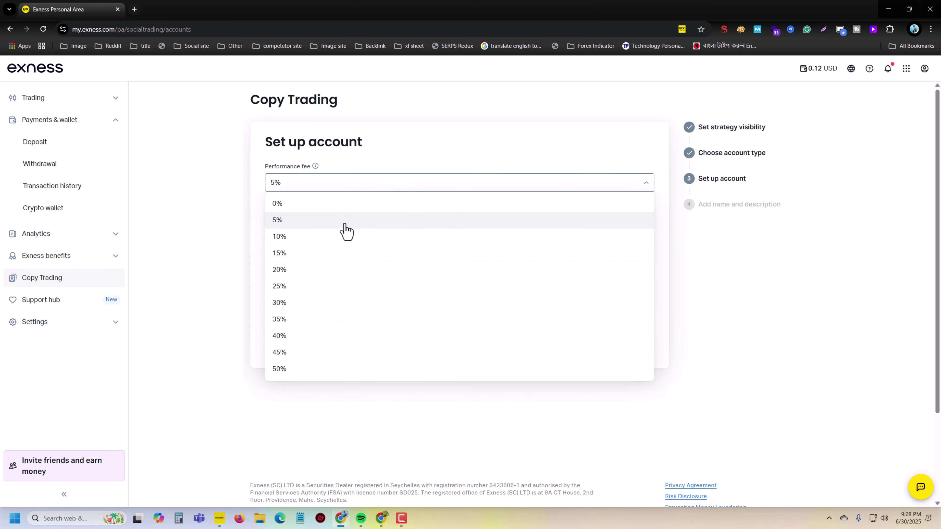
click(332, 222)
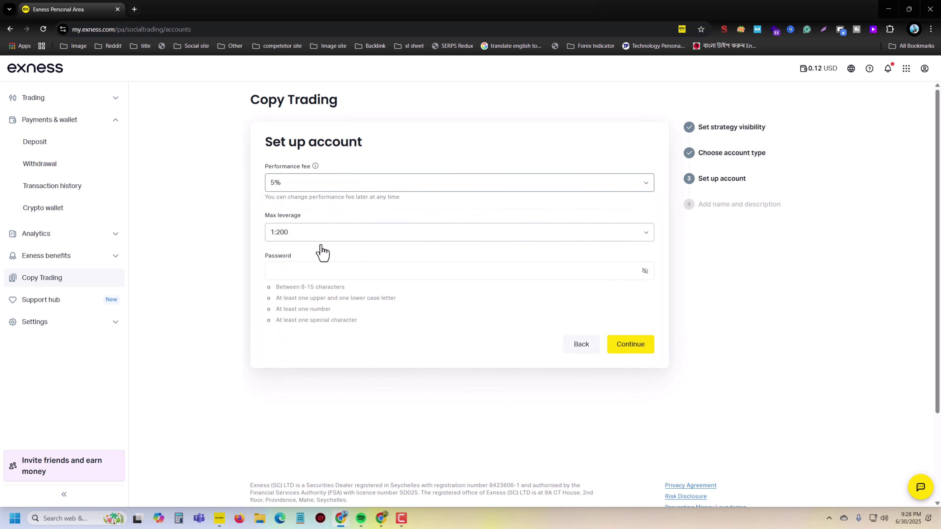
click(293, 273)
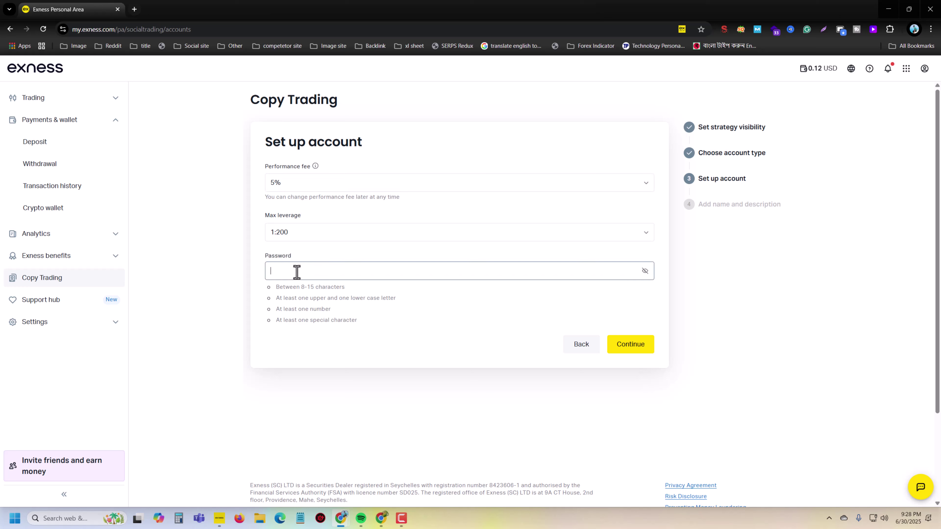
text(•••)
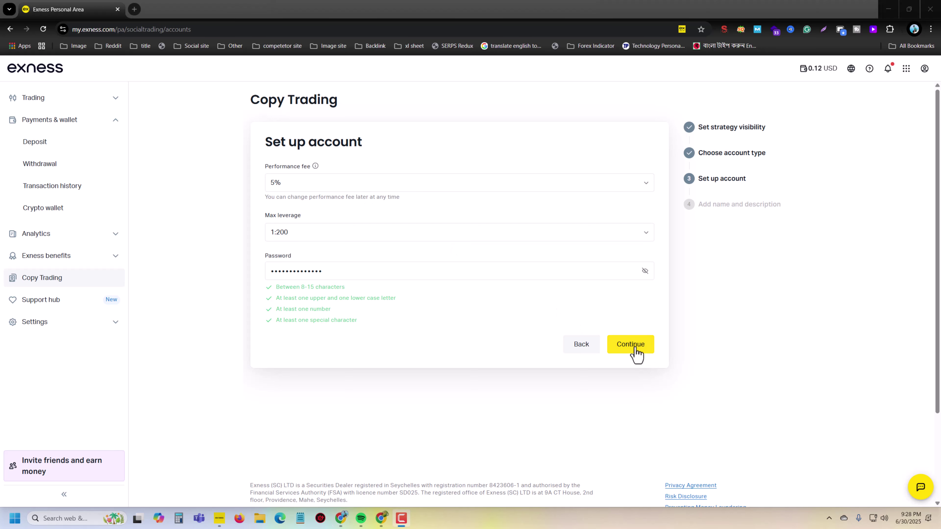
click(632, 345)
Enter "No Risk Strategy" as both the strategy name and its description, and create the strategy.
click(385, 179)
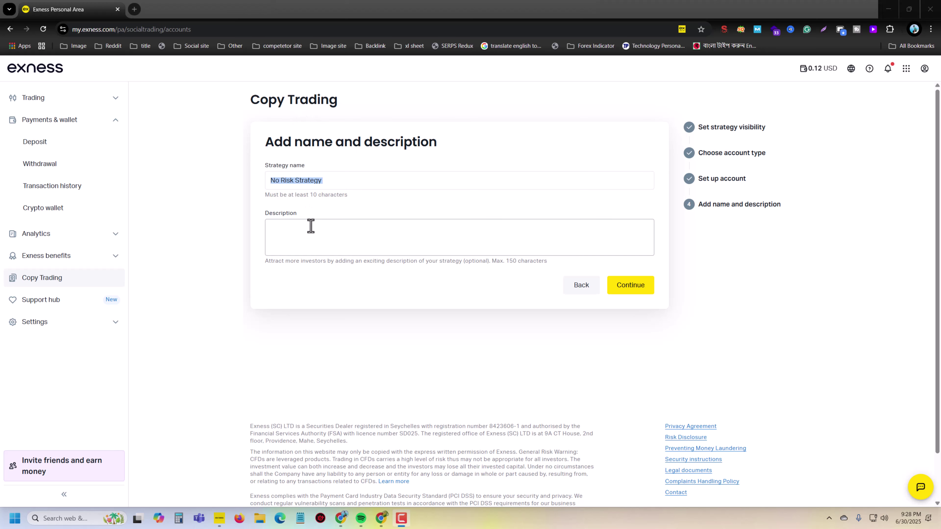
click(311, 226)
text(No Risk Strategy)
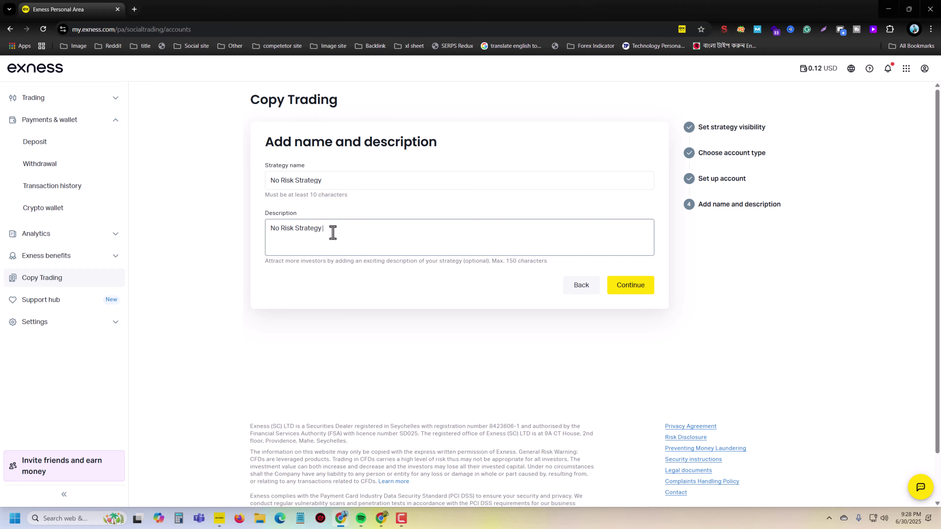
click(646, 284)
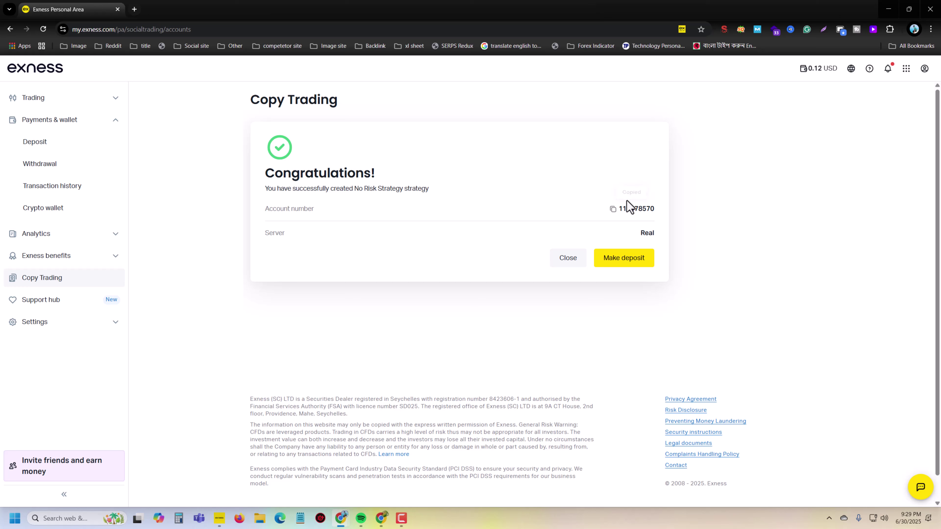
Request and confirm a 250 USD deposit to the new strategy account using BinancePay.
click(621, 260)
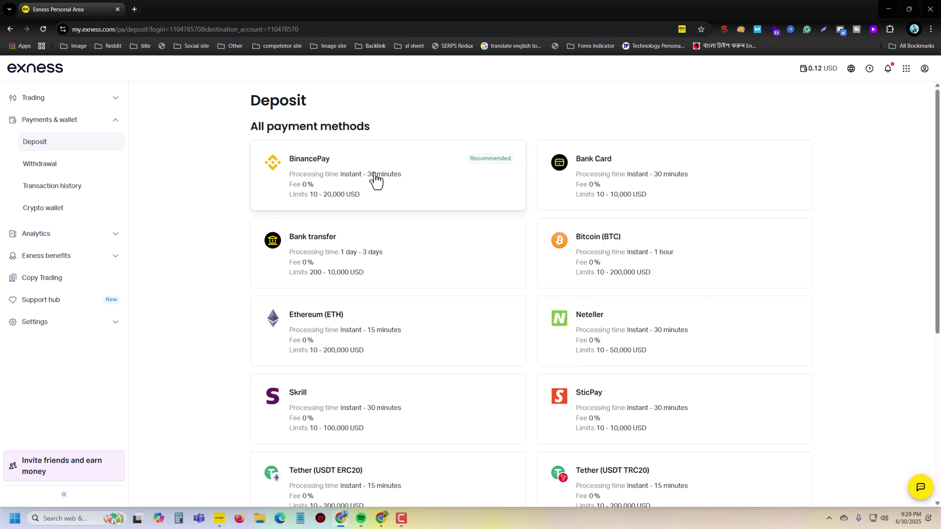
click(392, 179)
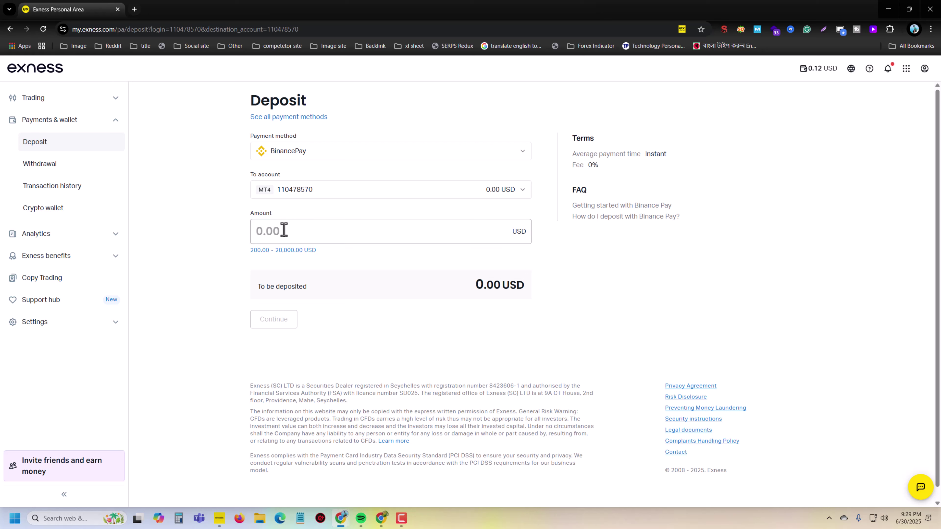
click(283, 231)
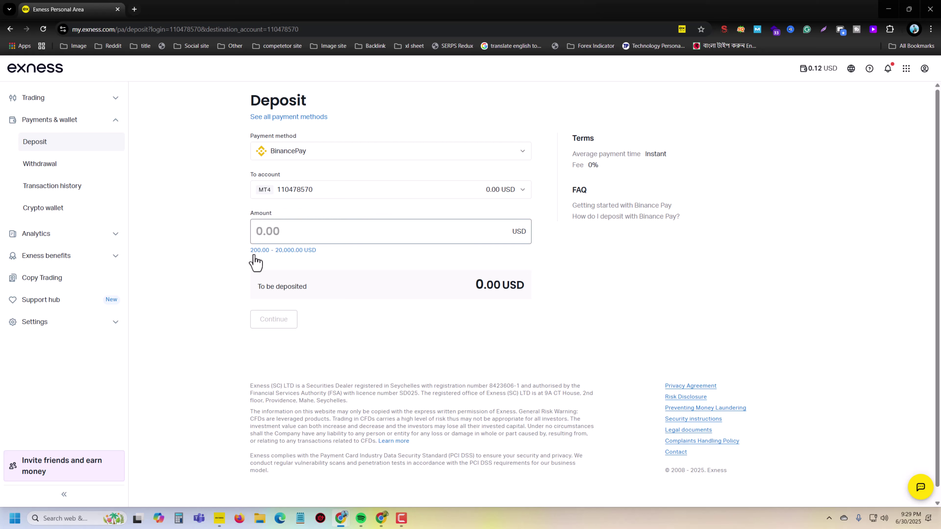
click(275, 231)
text(2)
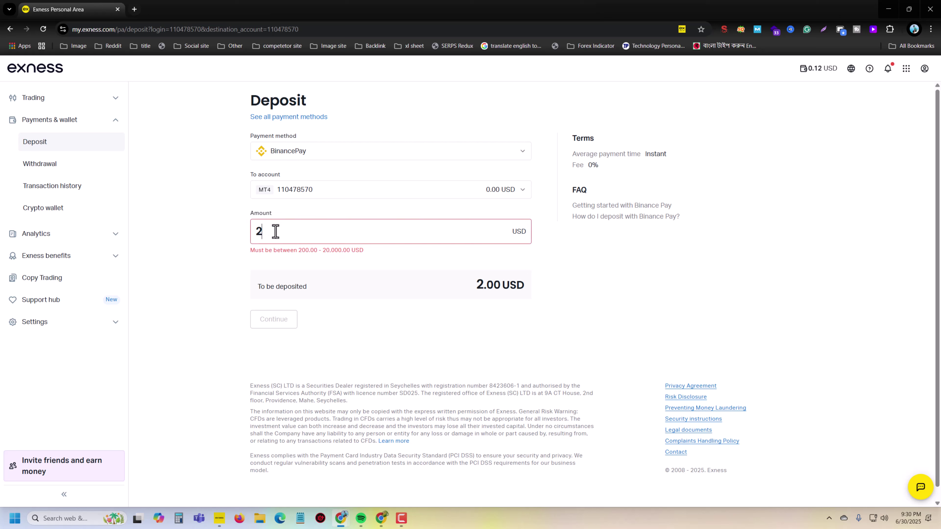
drag(275, 231, 245, 241)
text(50)
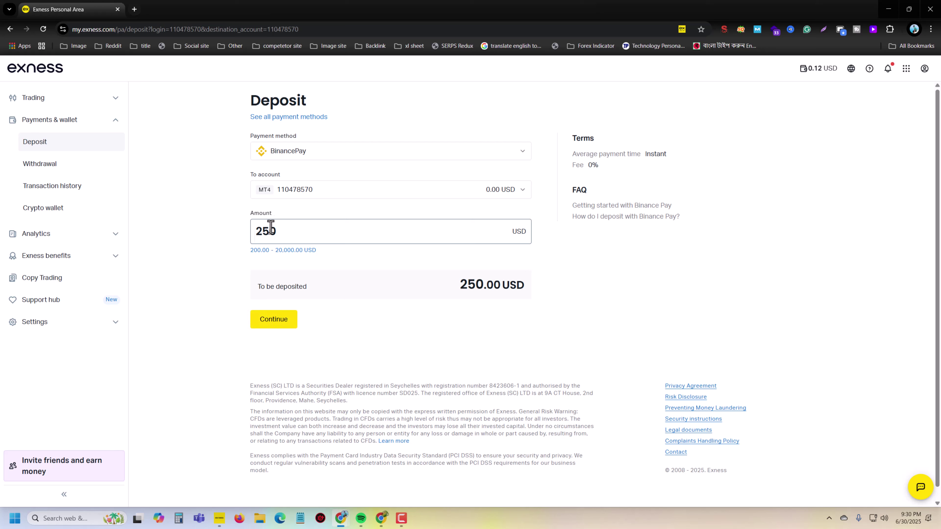
click(271, 321)
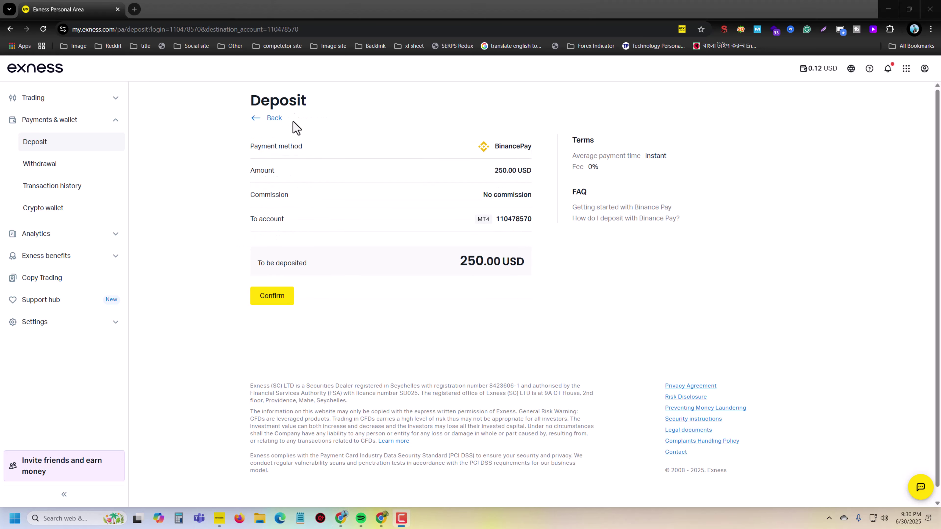
click(257, 298)
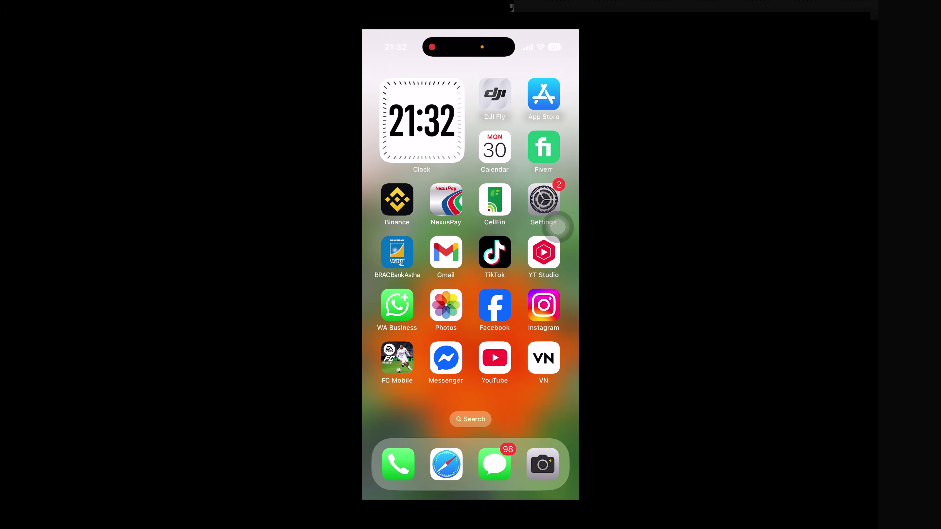
Switch to the Binance phone app, scan the checkout code, approve the 250 USDT payment to Exness, and return to the merchant site.
click(397, 200)
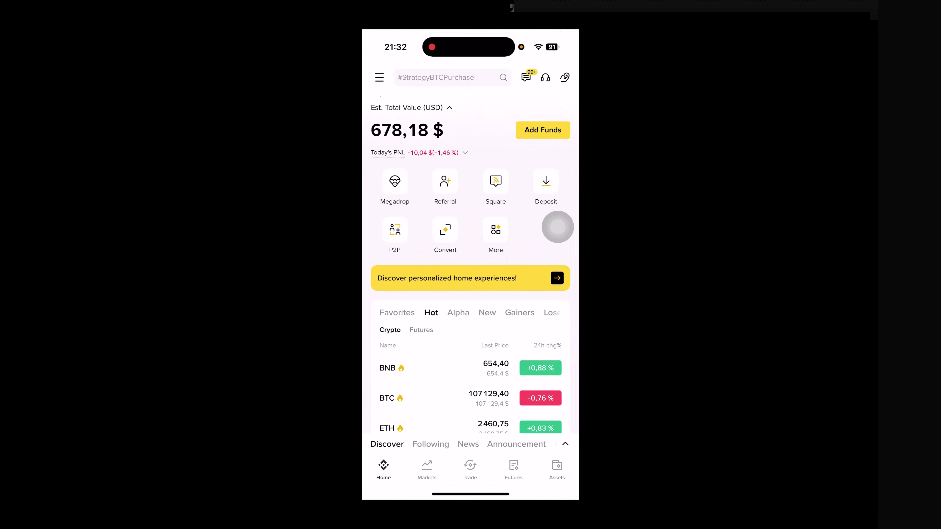
drag(558, 227, 557, 119)
click(564, 77)
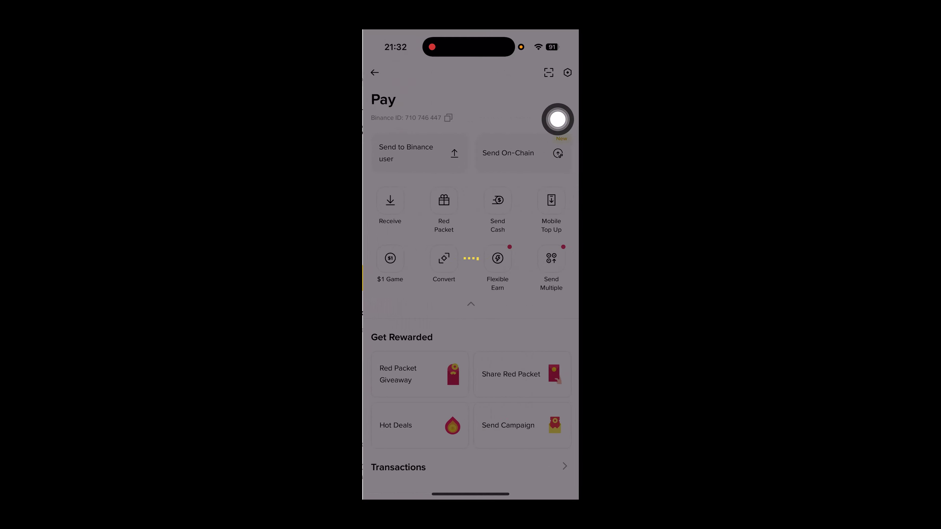
click(549, 72)
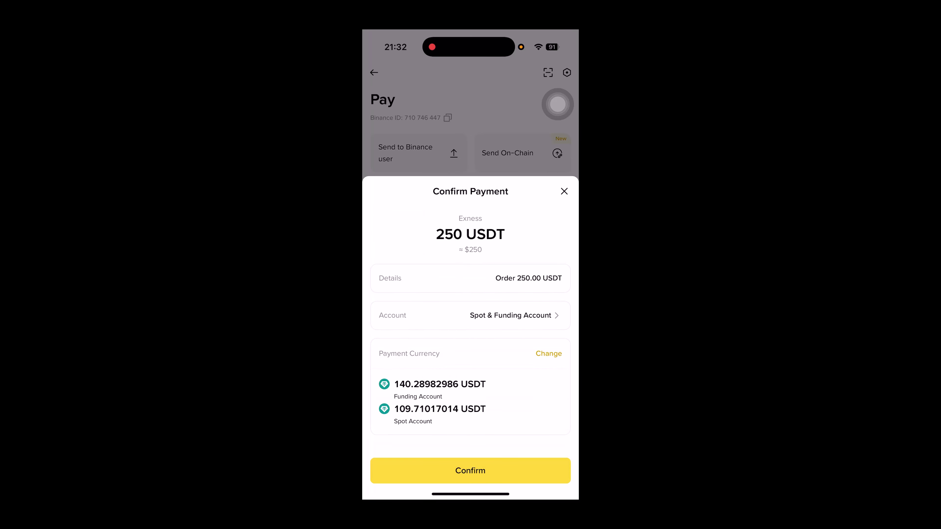
click(470, 470)
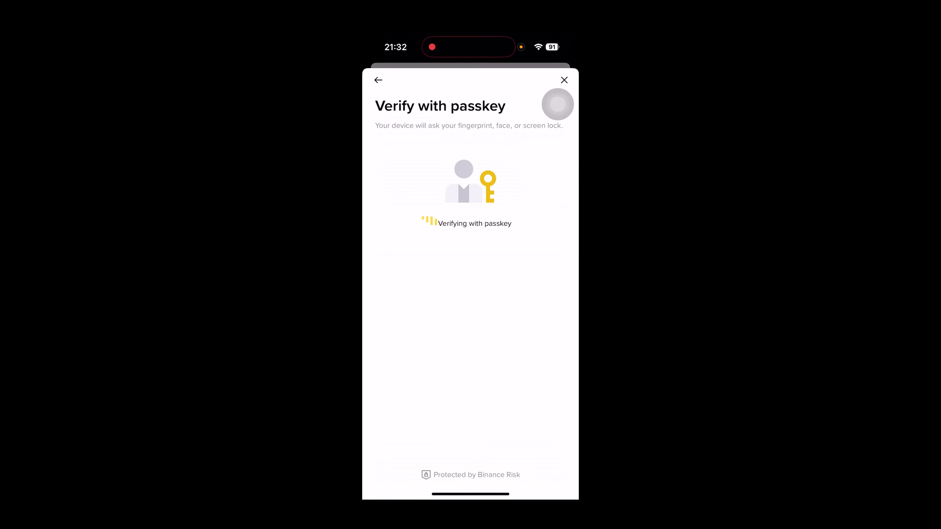
click(470, 454)
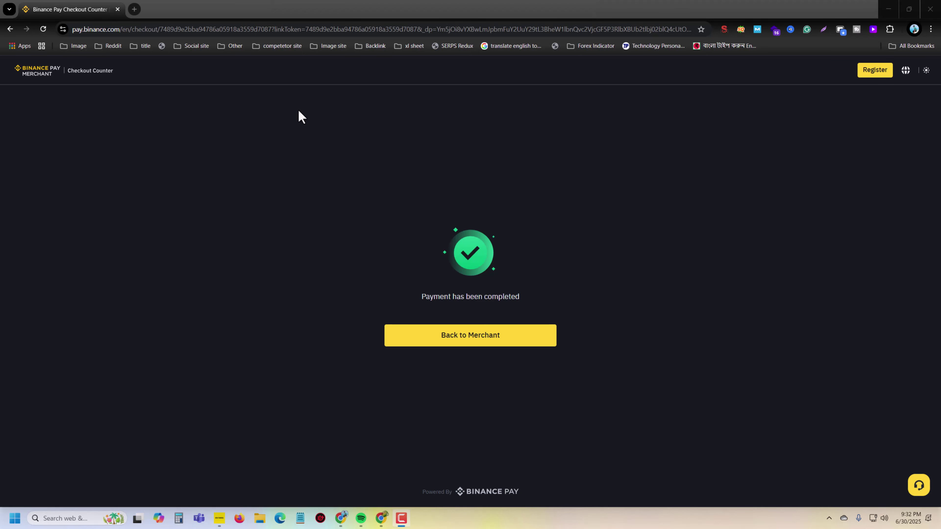
click(470, 342)
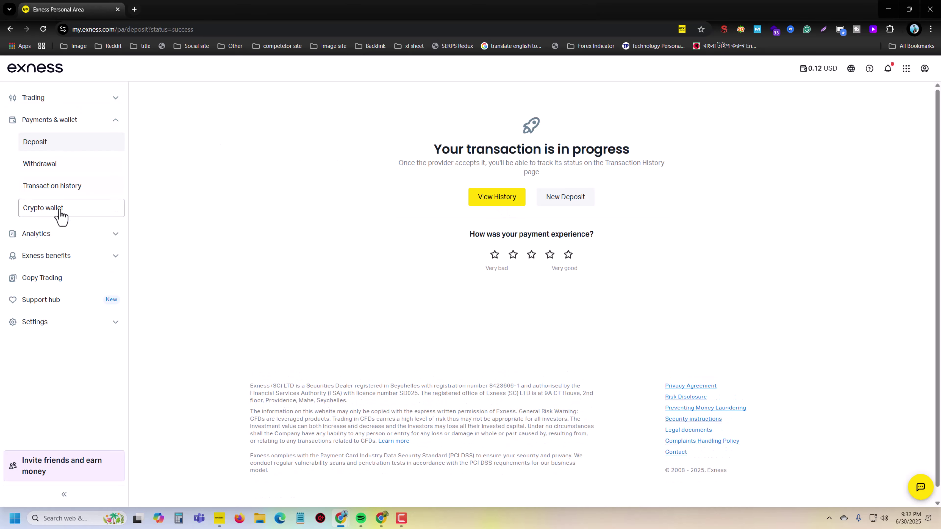
Find No Risk Strategy among your own copy strategies and check whether the deposit has been credited.
click(60, 286)
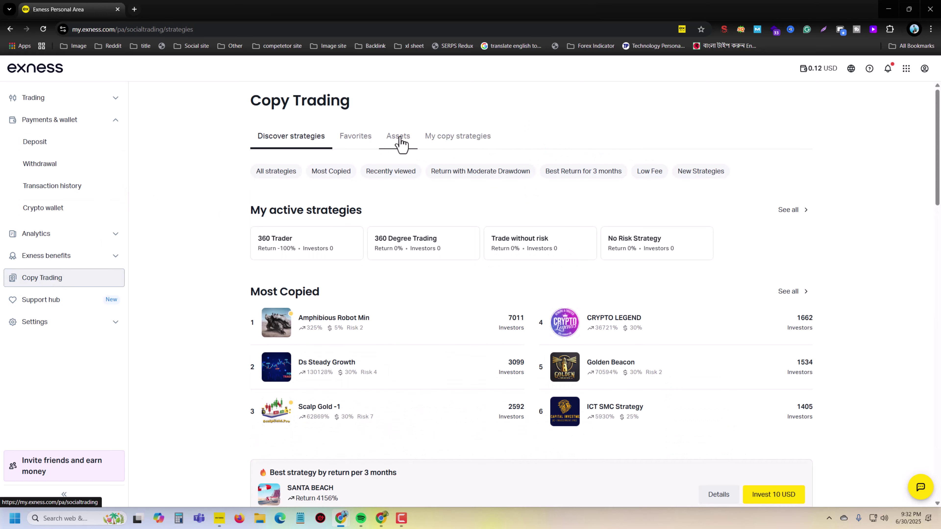
click(448, 143)
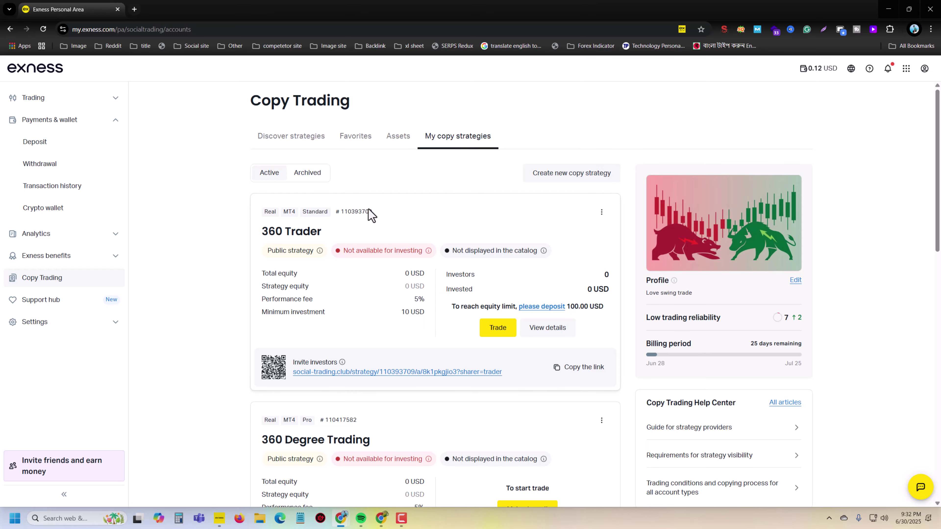
scroll(371, 215, down, 3)
scroll(372, 215, down, 6)
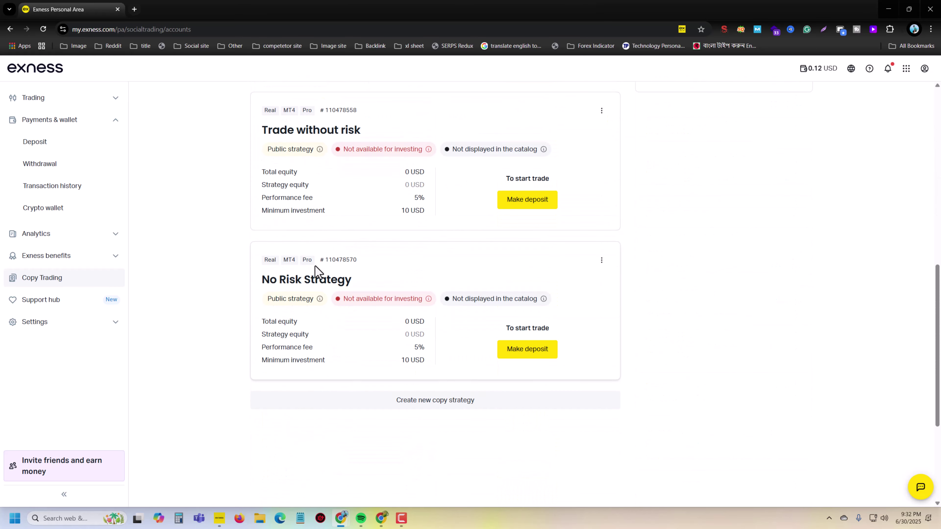
scroll(315, 263, down, 2)
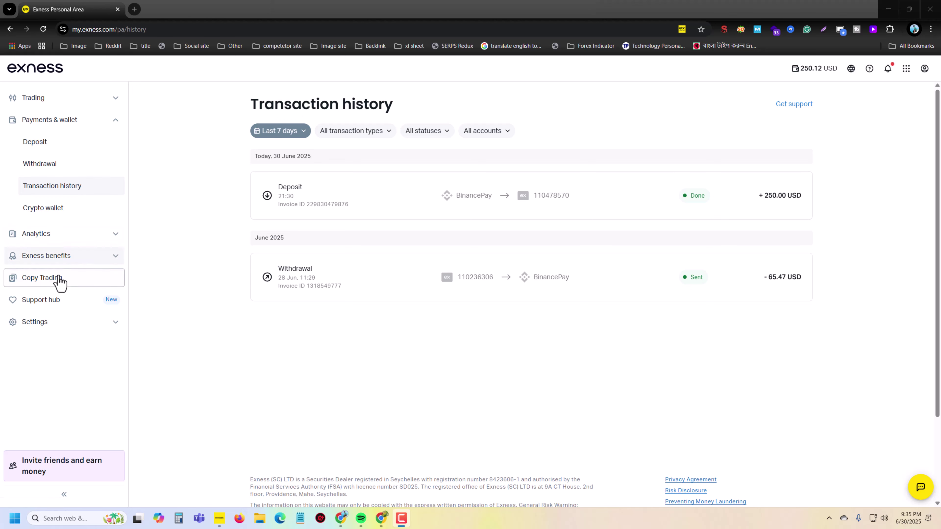
Reopen your own copy strategies and recheck the equity and investing status of No Risk Strategy.
click(49, 279)
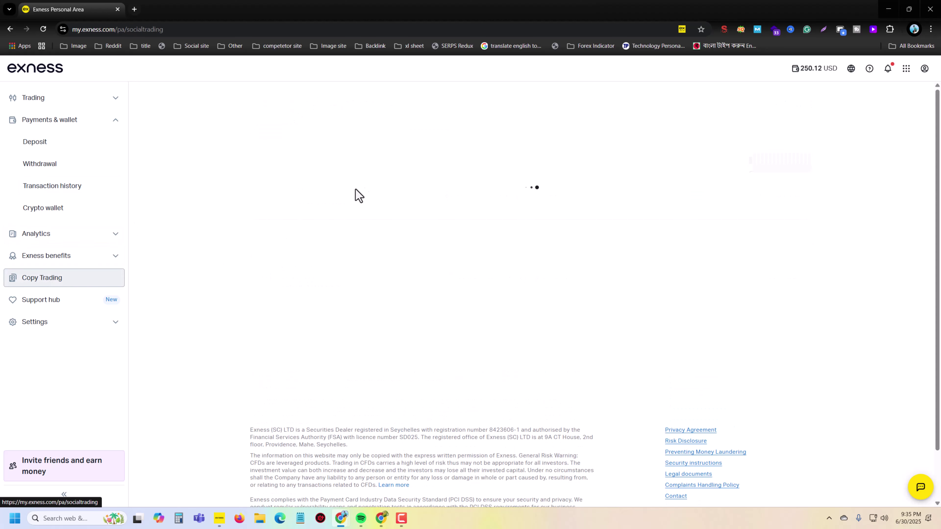
click(449, 143)
scroll(427, 206, down, 10)
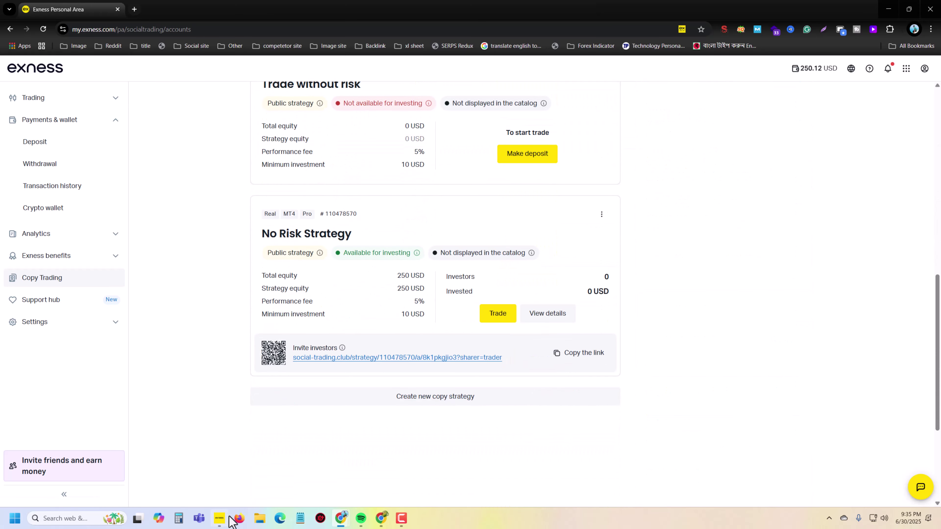
Switch to MetaTrader 4 and fill in the trade account login with the account number, password and Exness-Real server.
click(221, 523)
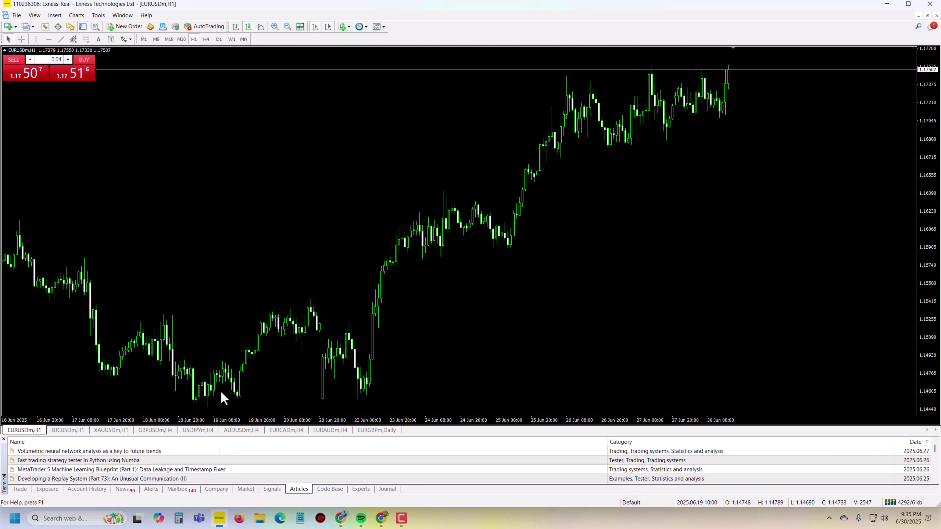
click(17, 15)
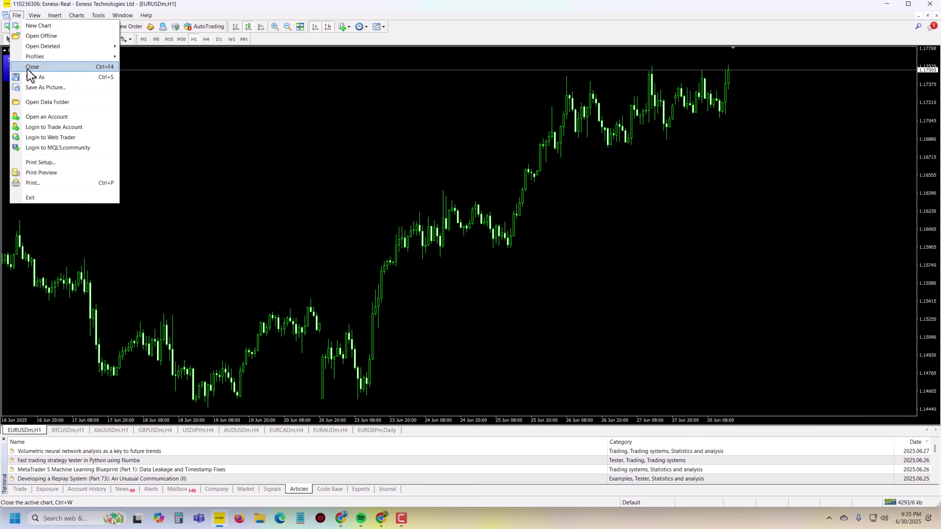
click(50, 127)
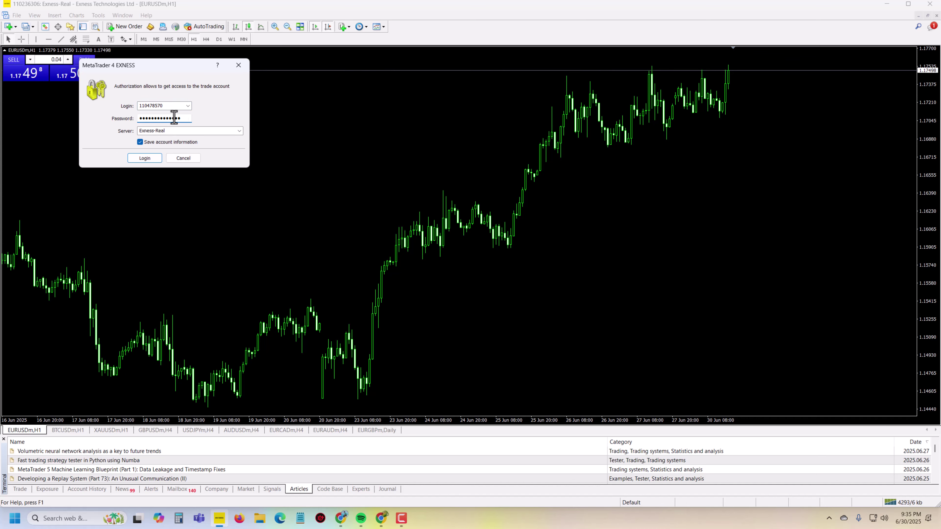
Check the account number of No Risk Strategy on the Exness page in Chrome and return to the MetaTrader 4 login.
mouse_move(341, 518)
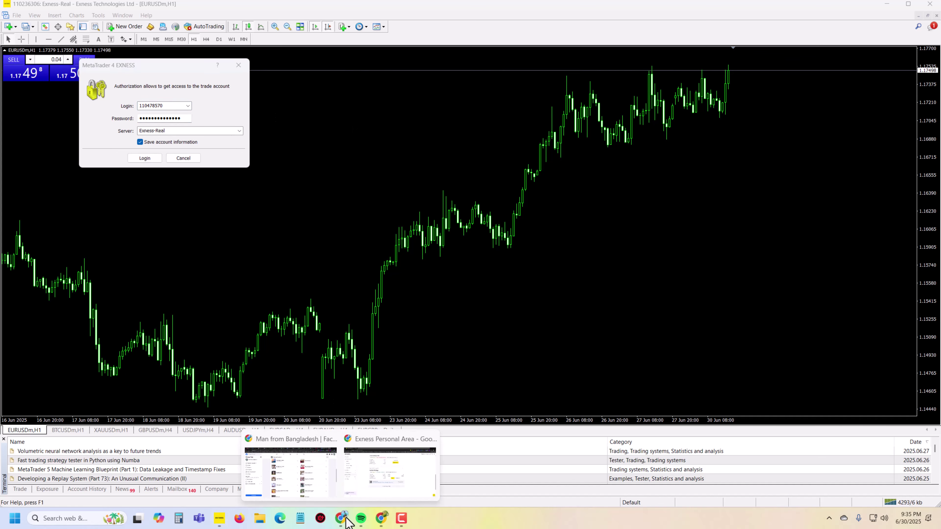
mouse_move(341, 479)
click(384, 480)
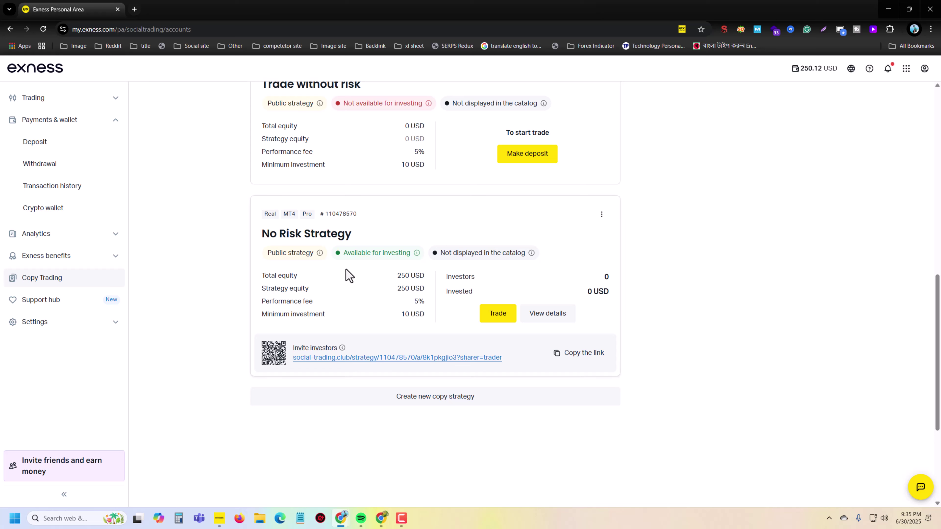
double_click(338, 214)
click(220, 519)
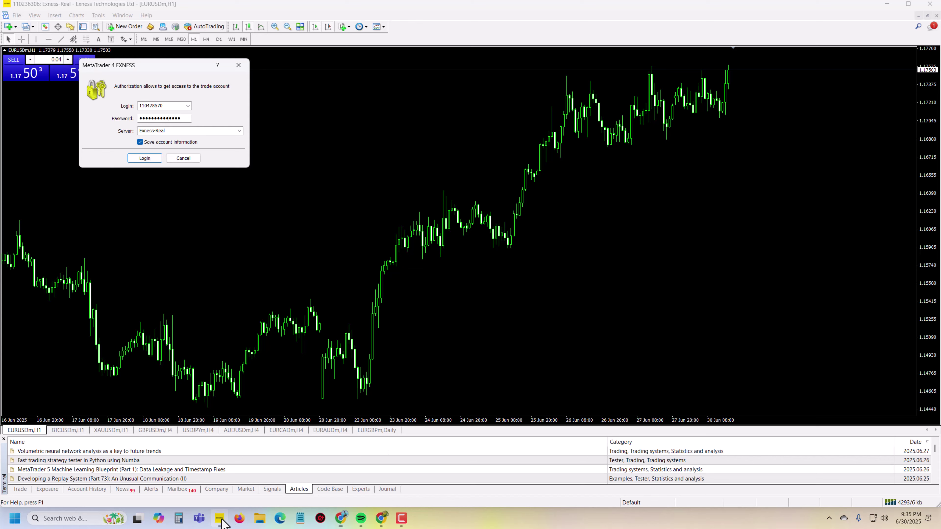
Re-enter the account password, log in to the trade account on Exness-Real, and bring up its balance and open trades.
double_click(171, 117)
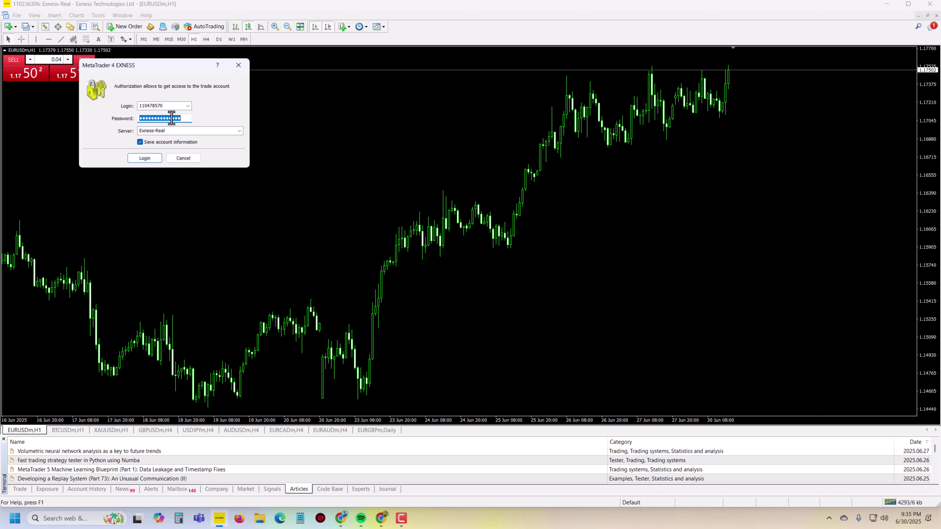
text(••••••)
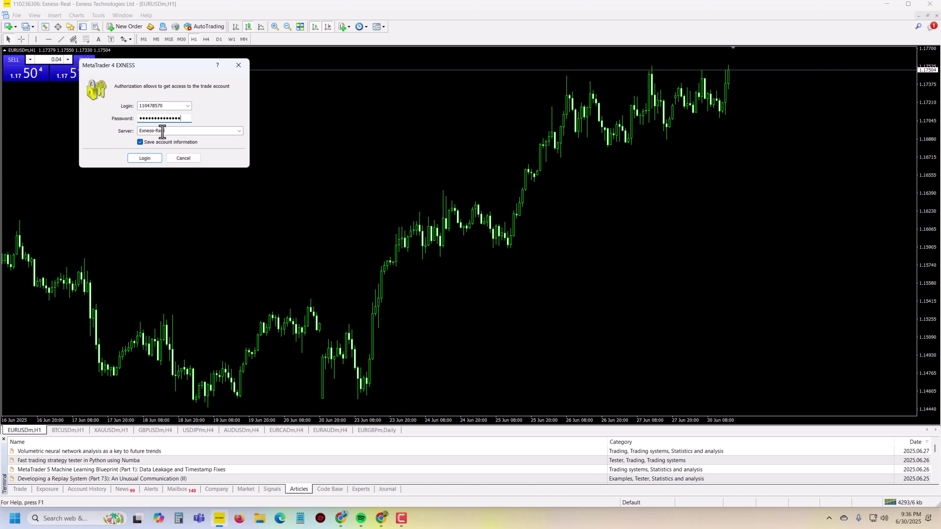
text(••••••••)
click(137, 158)
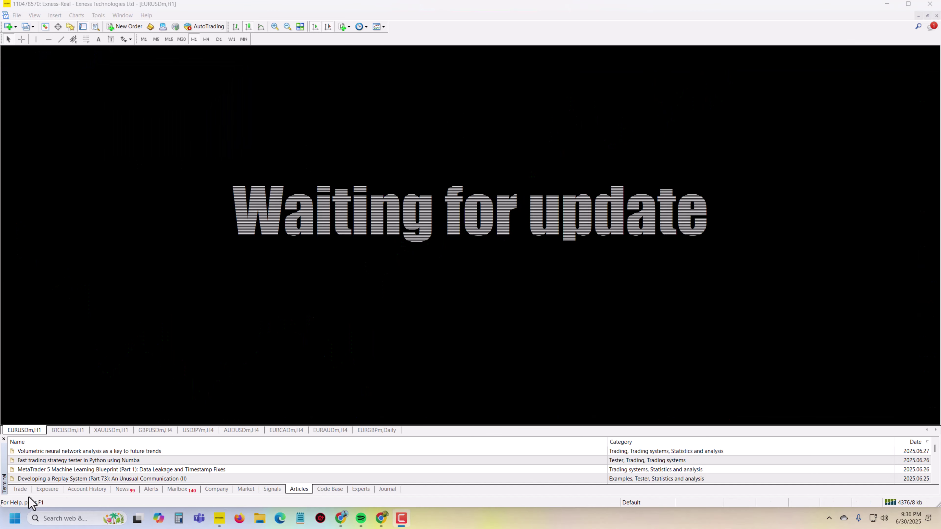
click(22, 490)
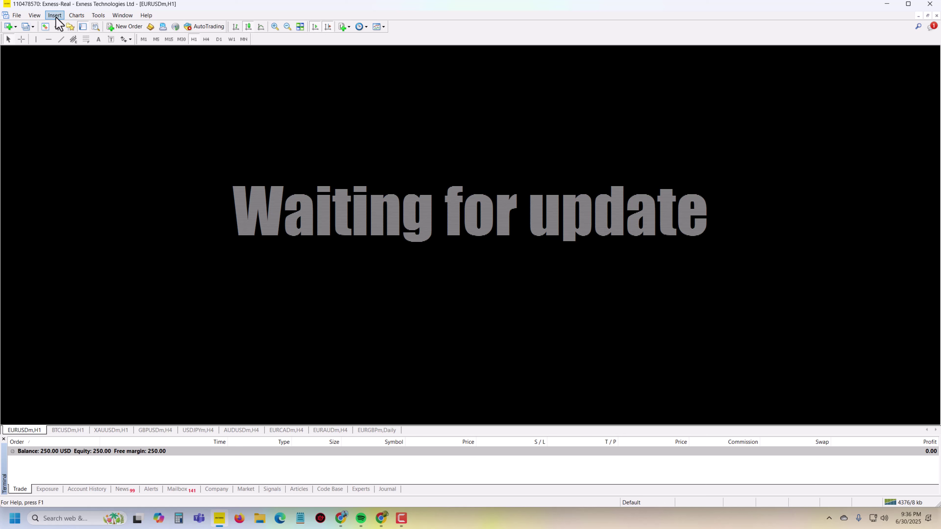
Display the Market Watch and make it show all available symbols.
click(43, 27)
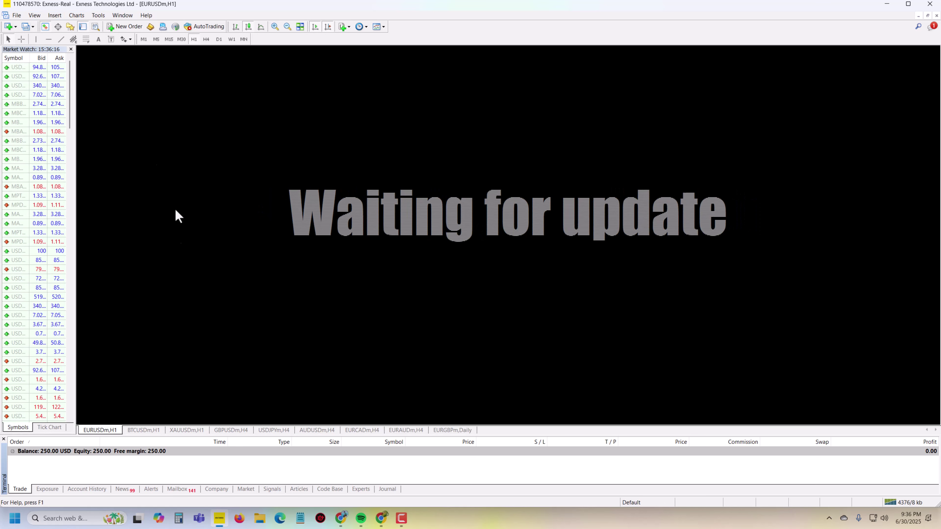
right_click(31, 117)
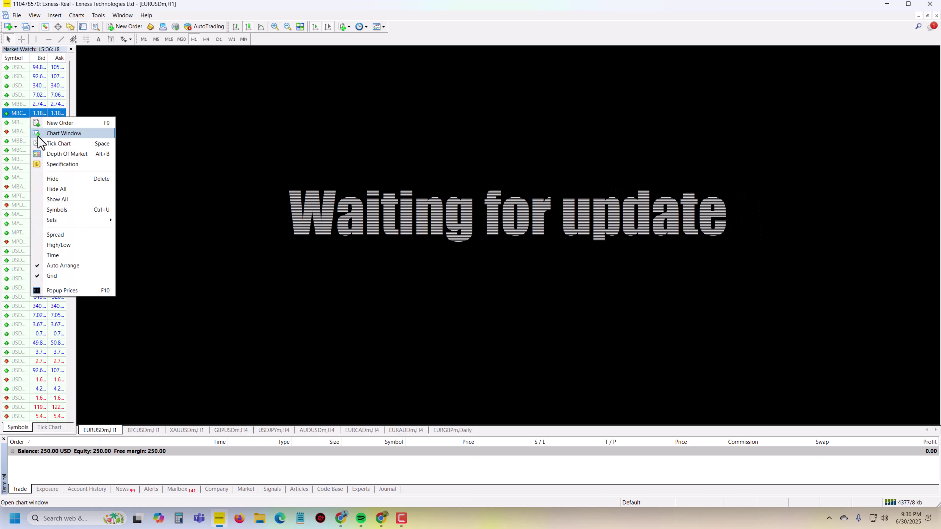
click(59, 200)
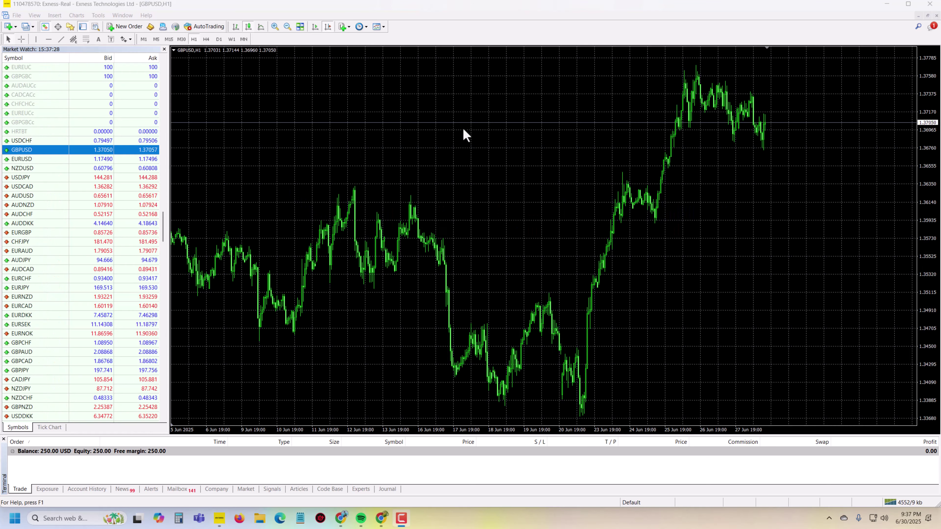